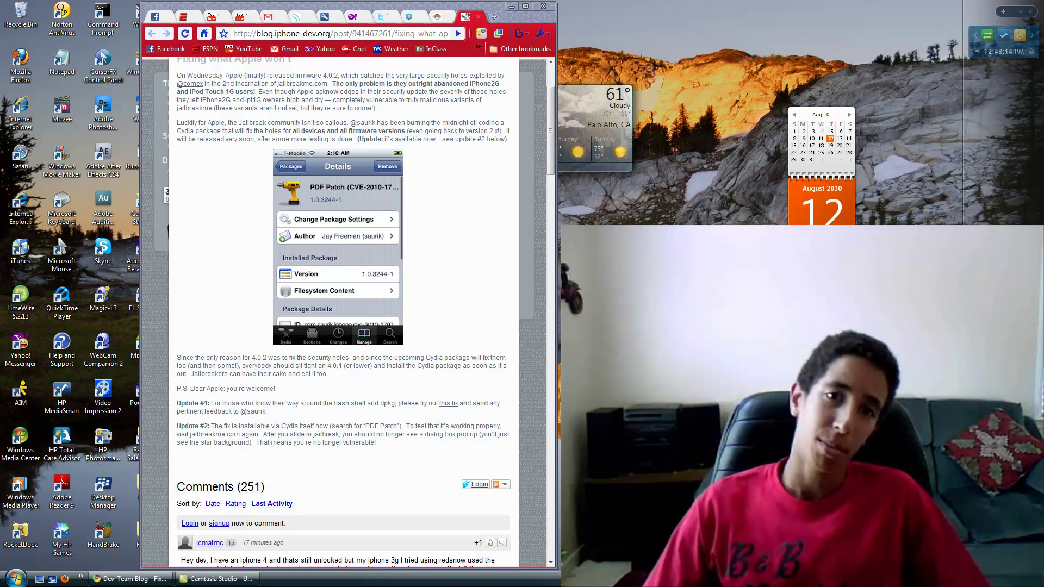
pyautogui.click(437, 17)
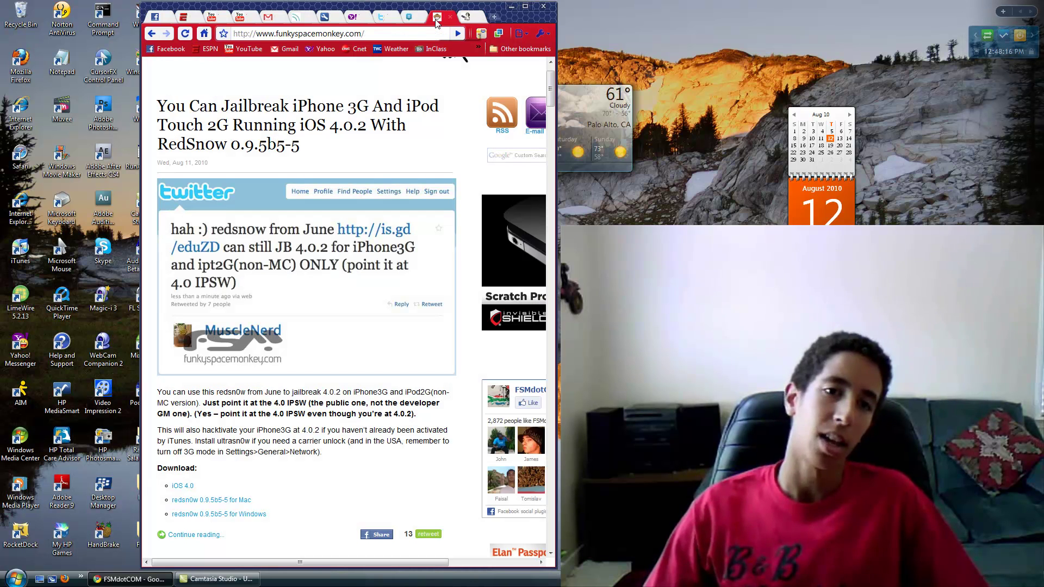